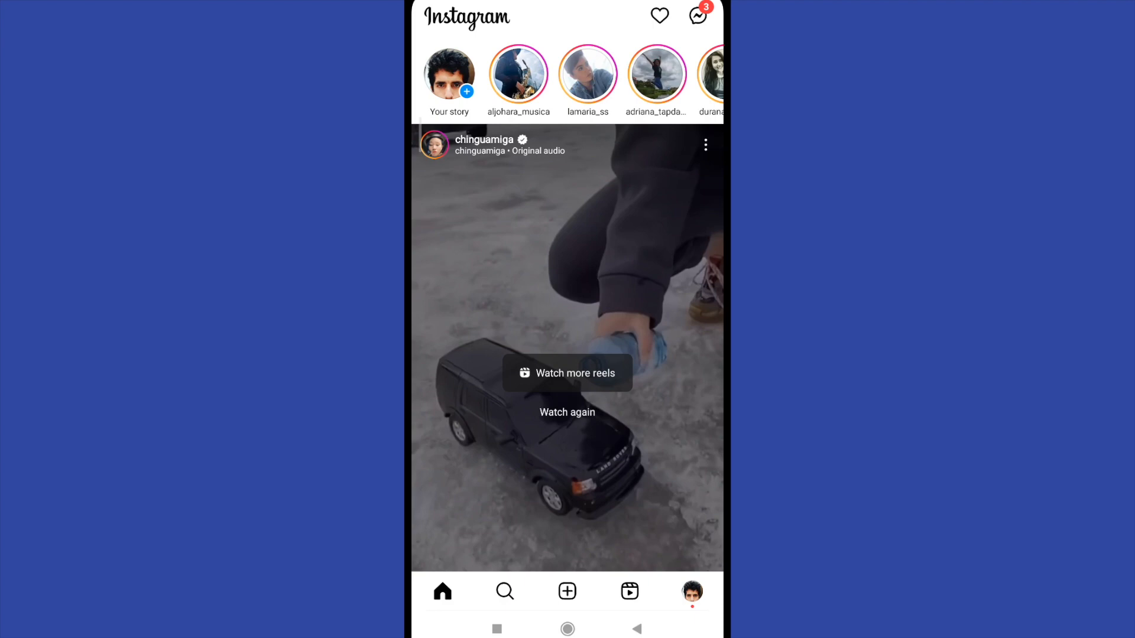
Step: Start a new story and bring up the phone gallery to pick a photo
left_click(567, 591)
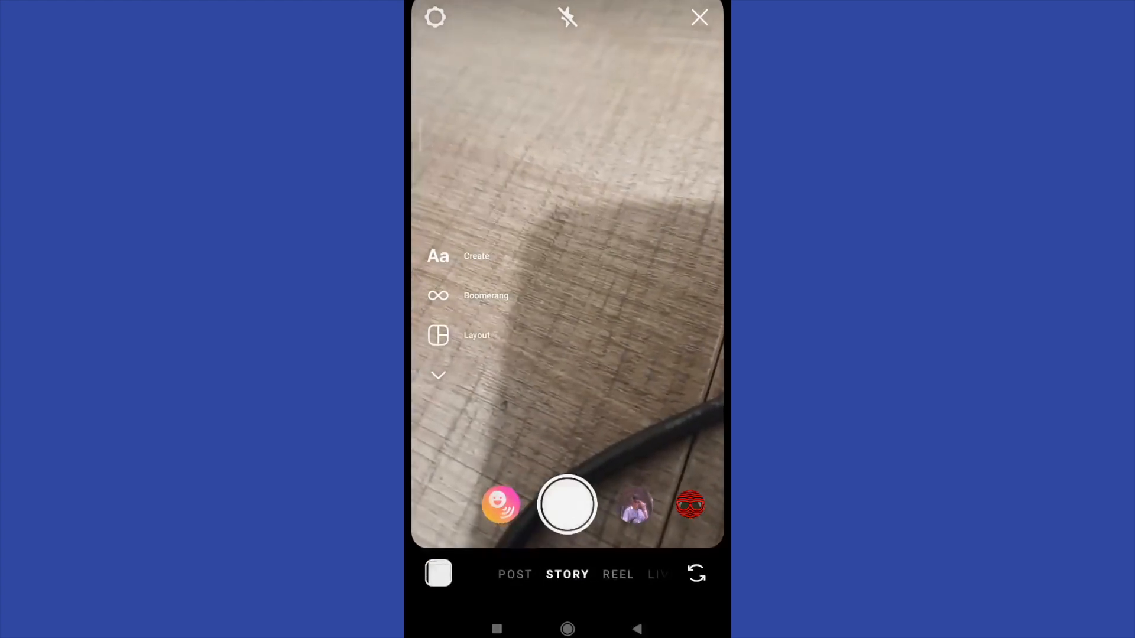
left_click(438, 574)
scroll(568, 356, "down", 5)
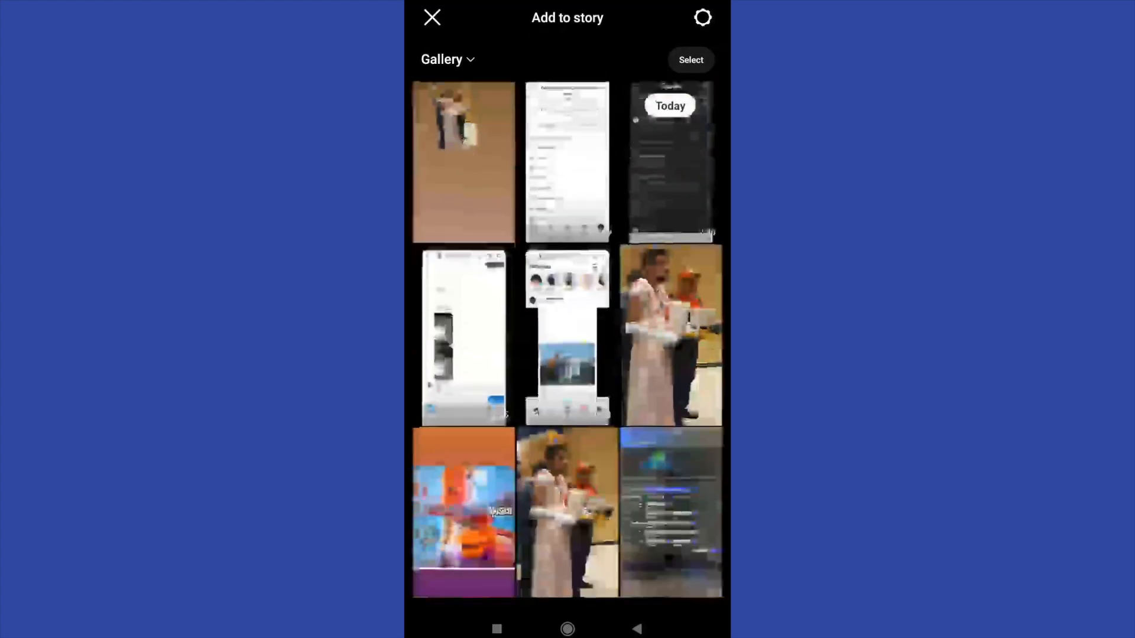
Step: Use the costume photo as the story base, small and tilted on the brown gradient
left_click(572, 491)
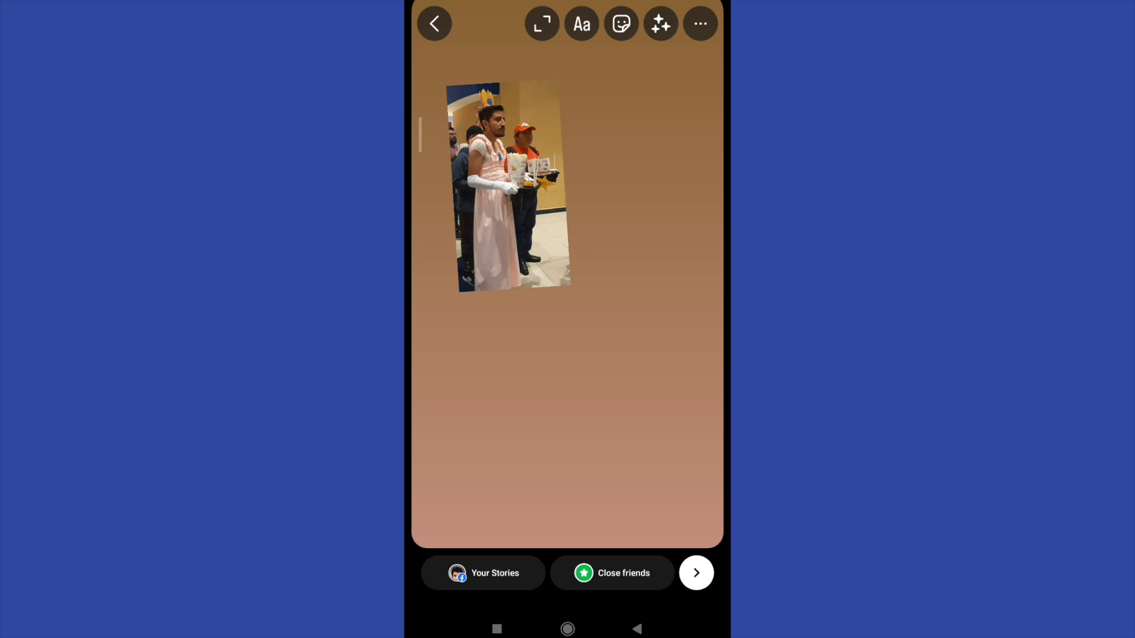
Step: Add the red WILLOW image as a photo sticker over the costume photo
left_click(620, 24)
scroll(567, 399, "down", 5)
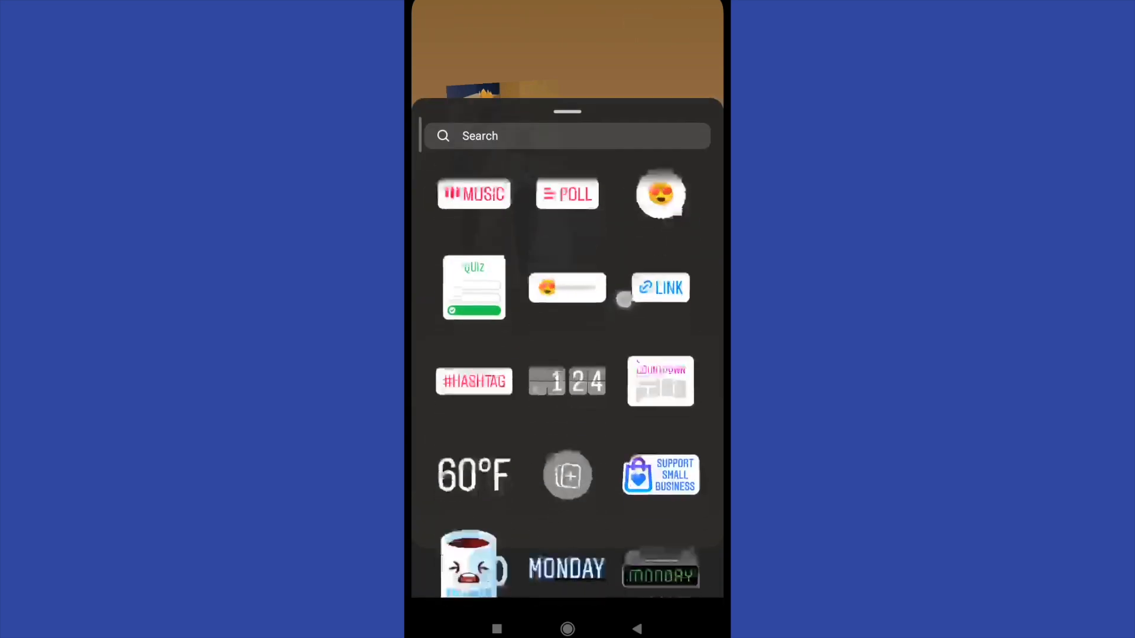
scroll(623, 300, "down", 2)
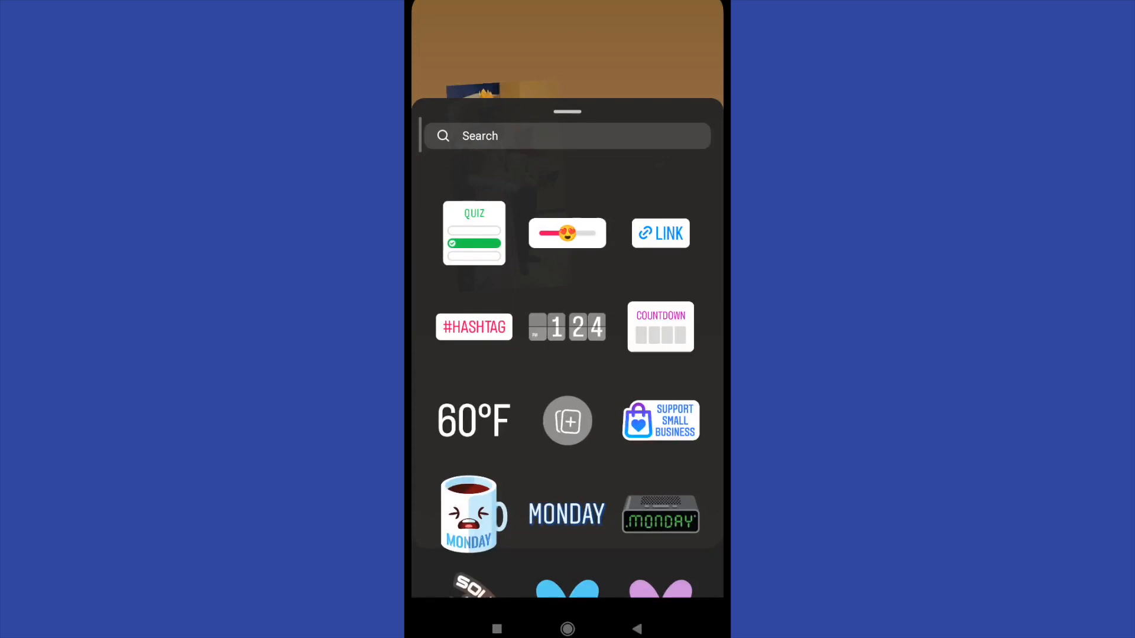
left_click(568, 431)
left_click(568, 289)
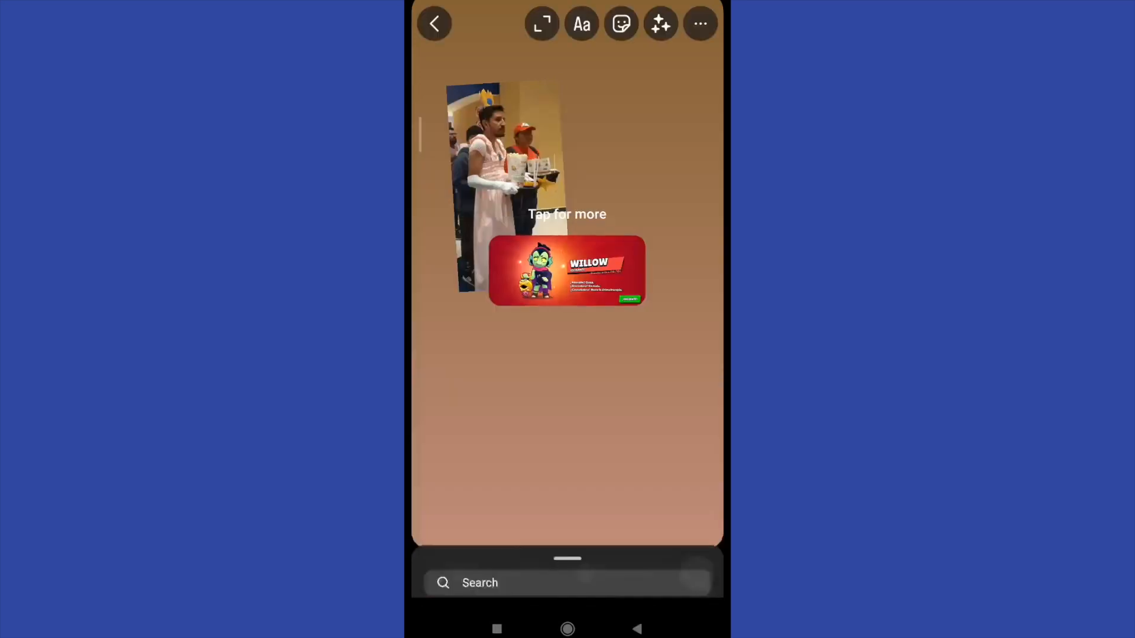
Step: Enlarge and tilt the WILLOW sticker, then add the EQUILIBRIO photo as a second tilted sticker
left_click_drag(567, 302, 621, 293)
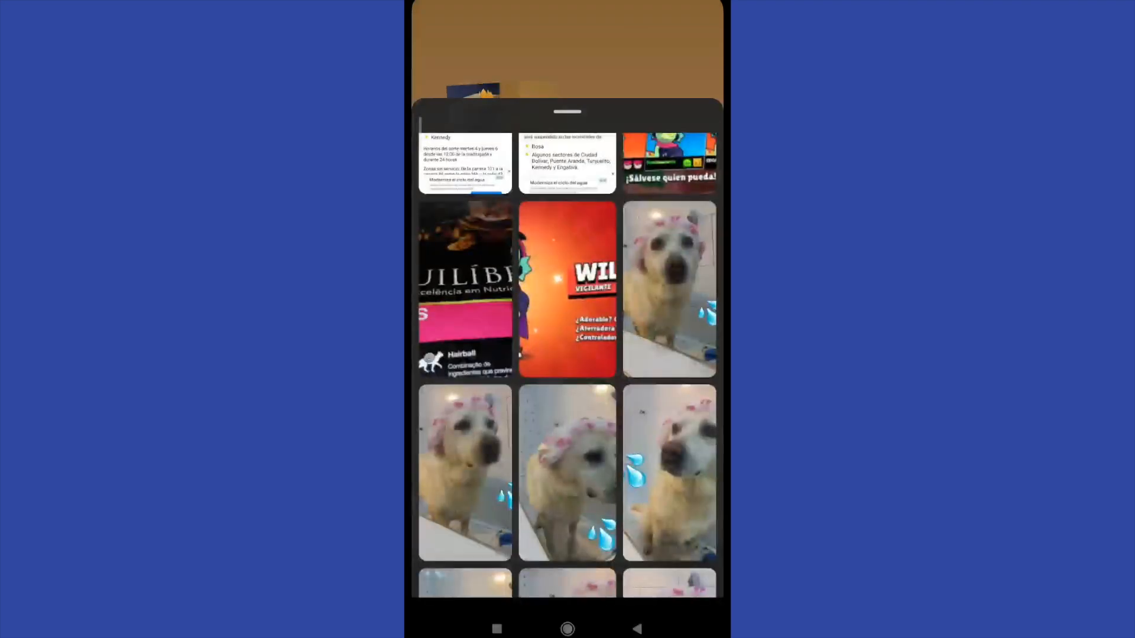
scroll(568, 355, "up", 3)
left_click(466, 480)
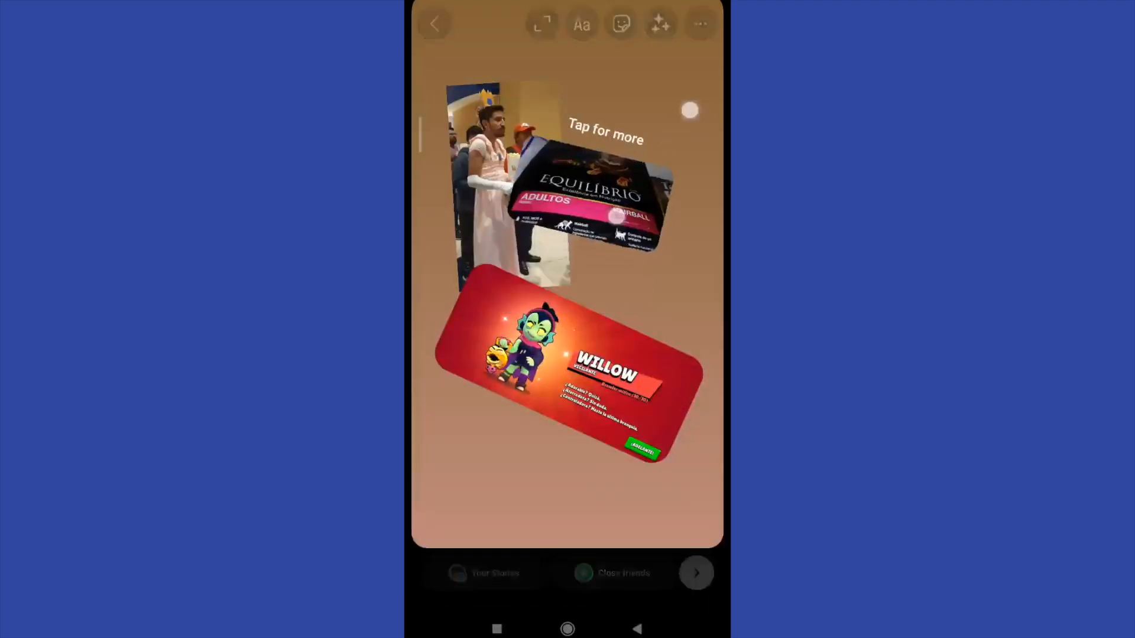
left_click_drag(618, 216, 585, 204)
Step: Add the character-grid screenshot as a third sticker, enlarged and tilted between EQUILIBRIO and WILLOW
left_click(621, 24)
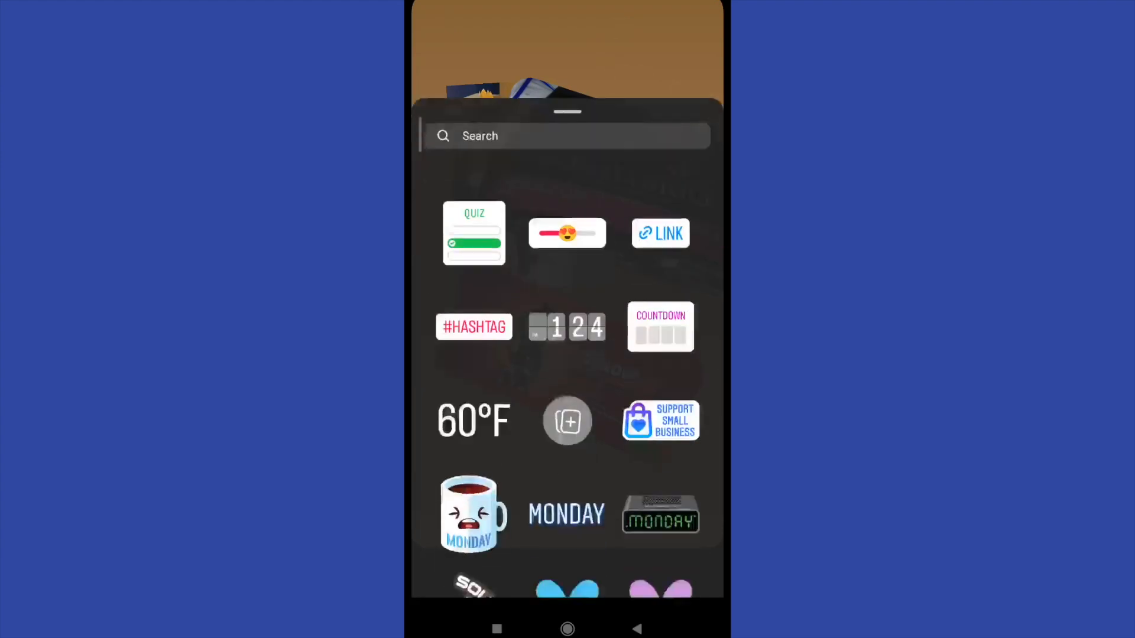
left_click(567, 421)
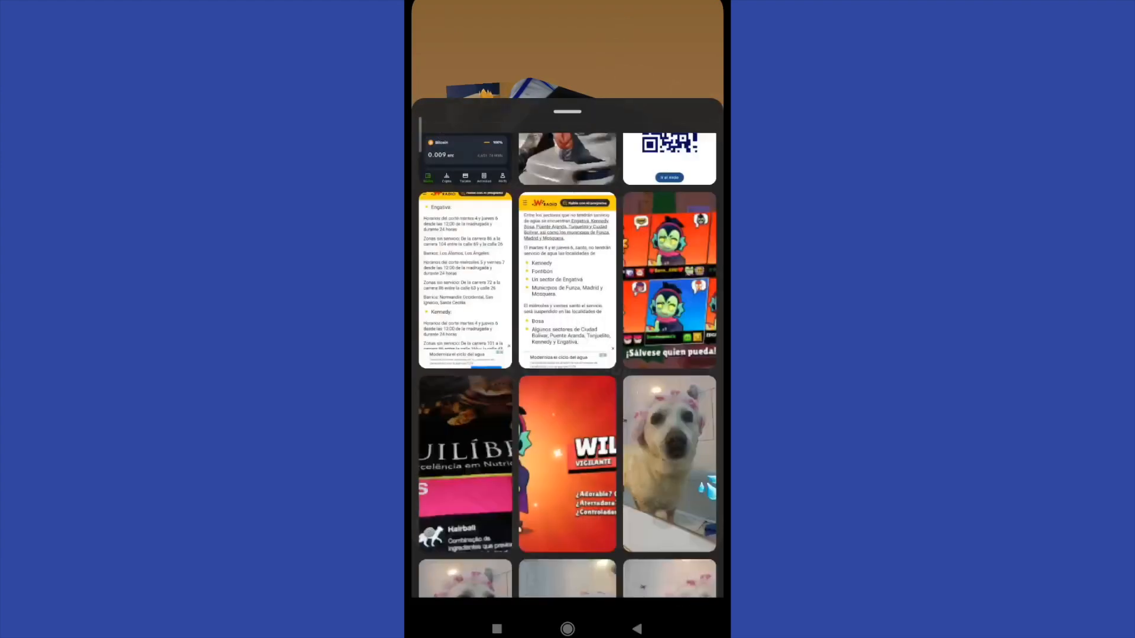
scroll(567, 355, "up", 3)
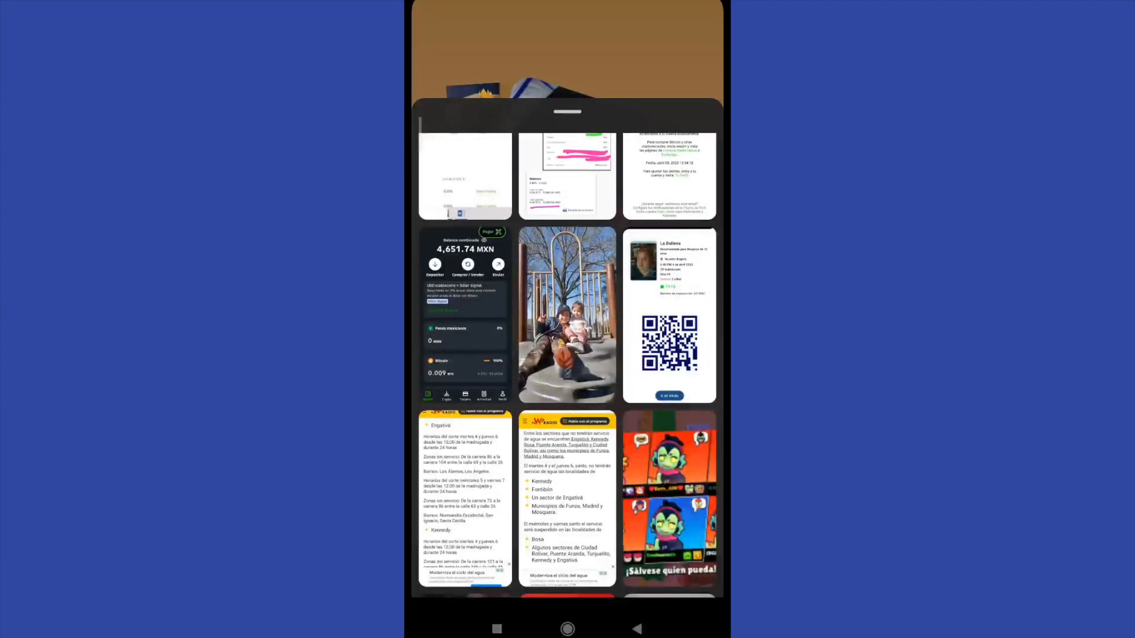
left_click(669, 497)
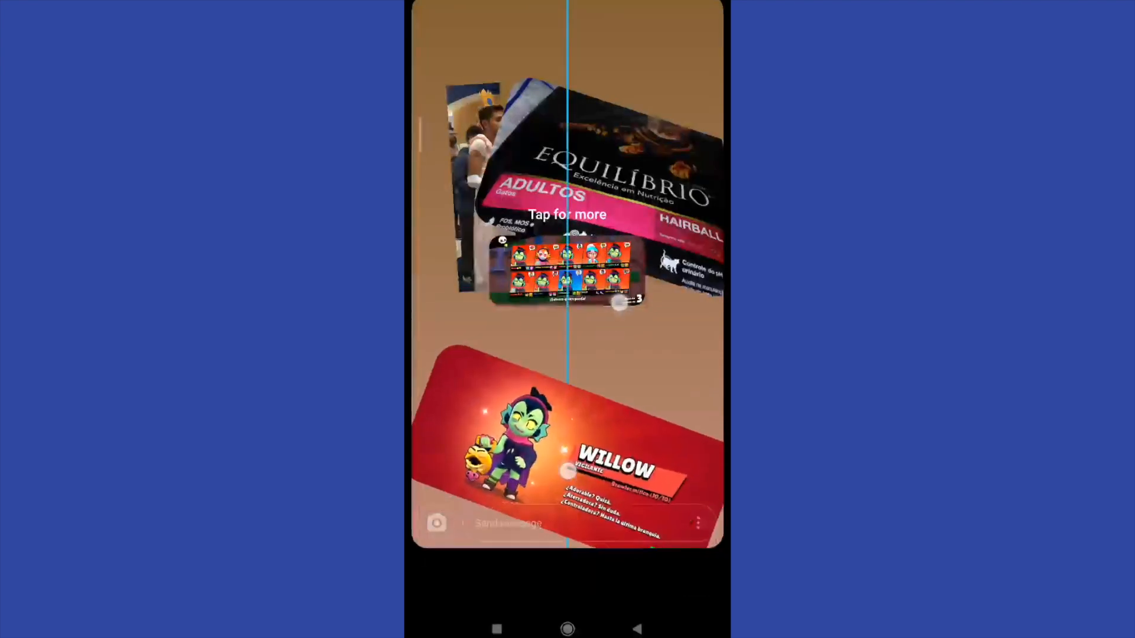
left_click_drag(568, 271, 604, 338)
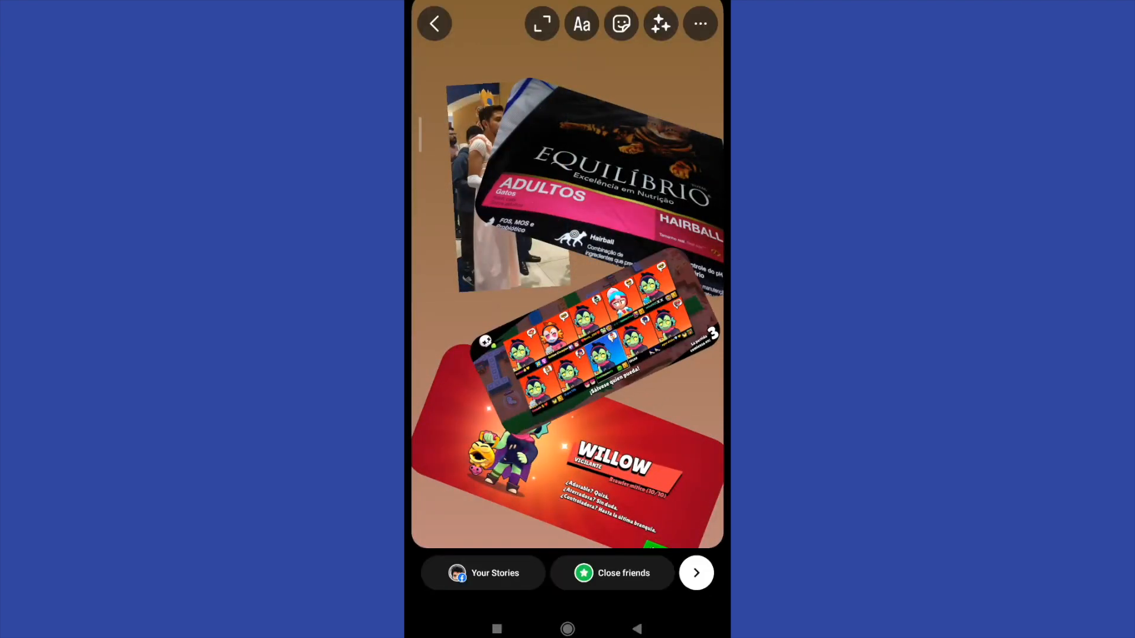